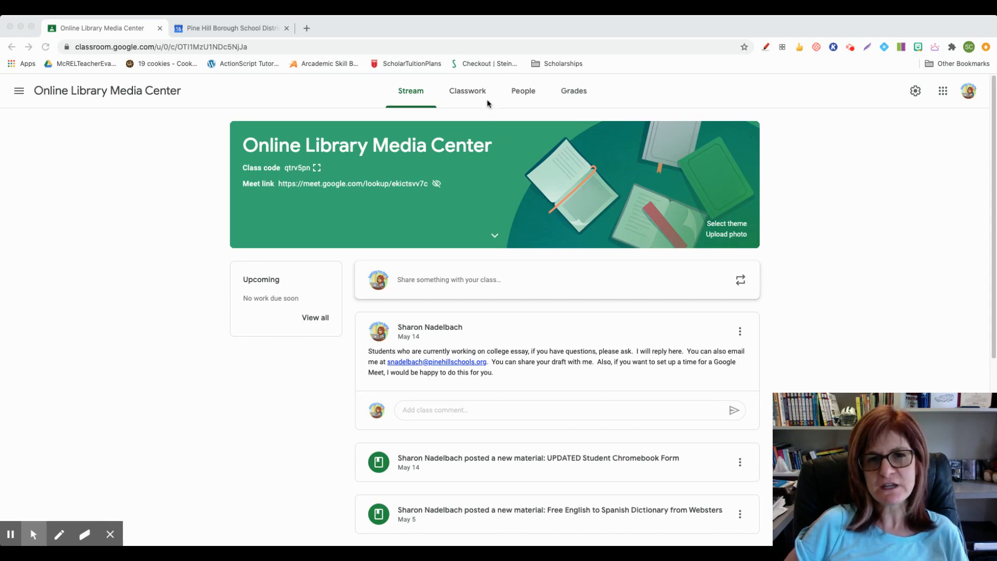
Step: Open the class's Google Calendar from its classwork page and view the details of the Monday, September 14 assignment
left_click(460, 93)
left_click(460, 93)
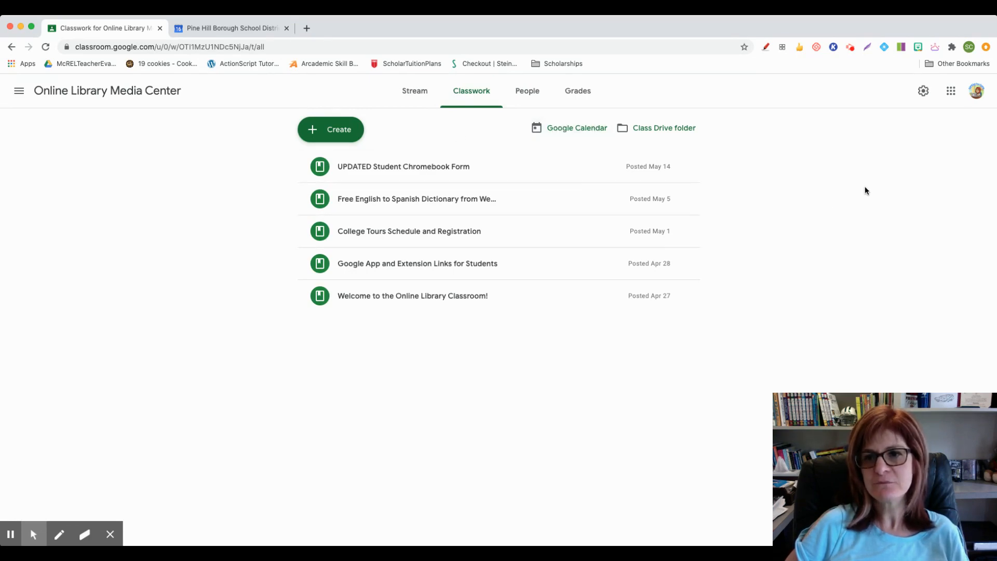
left_click(950, 92)
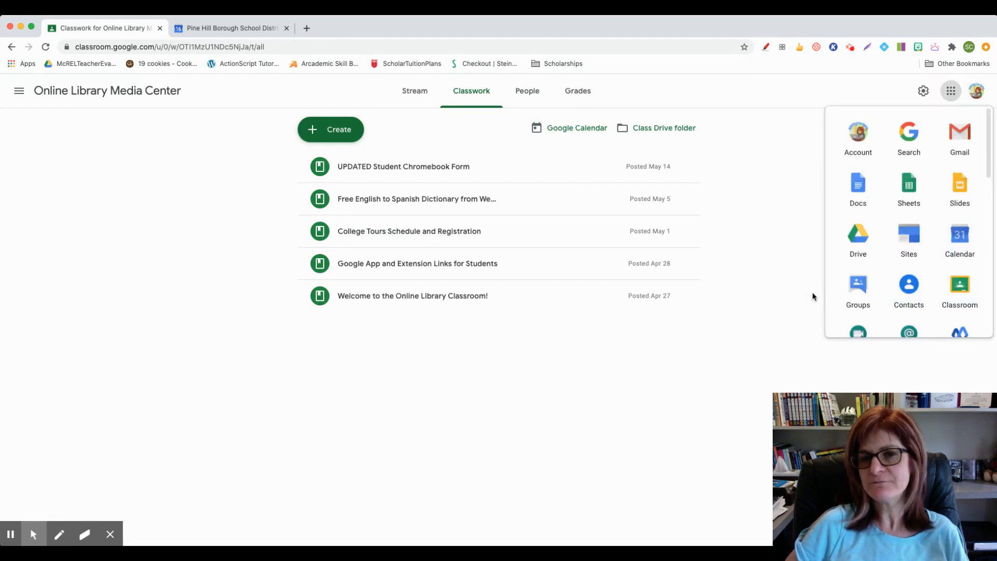
left_click(750, 227)
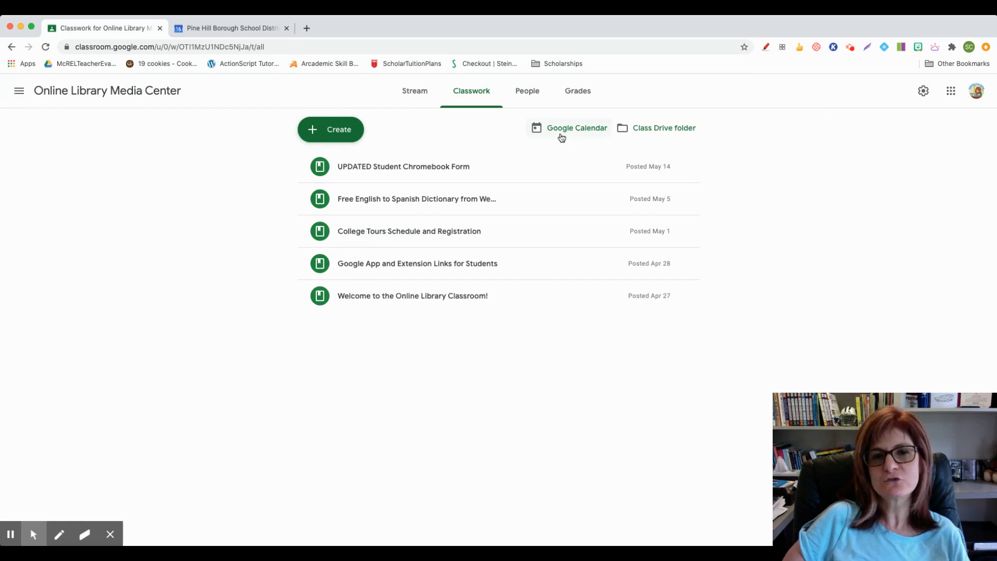
left_click(562, 136)
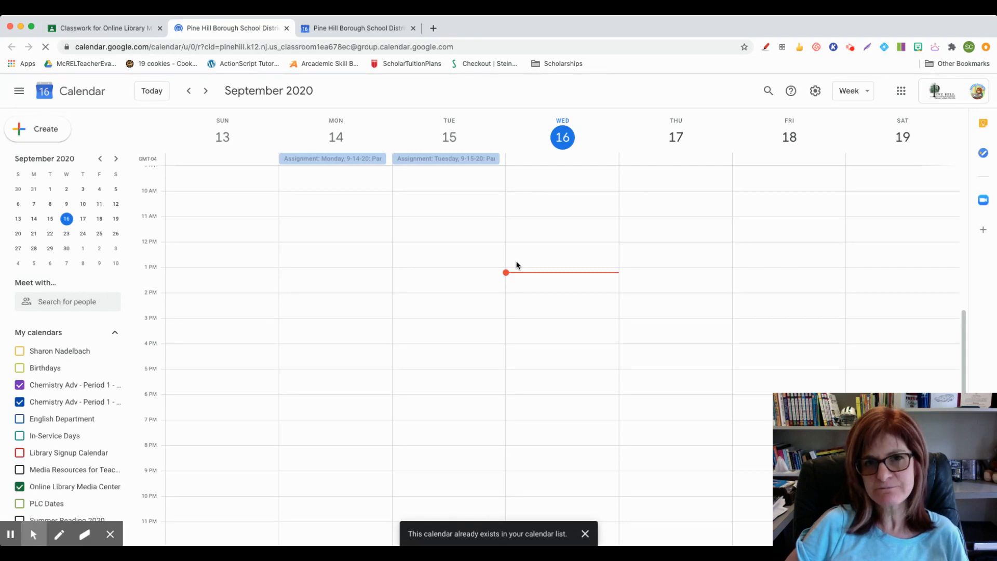
left_click(325, 159)
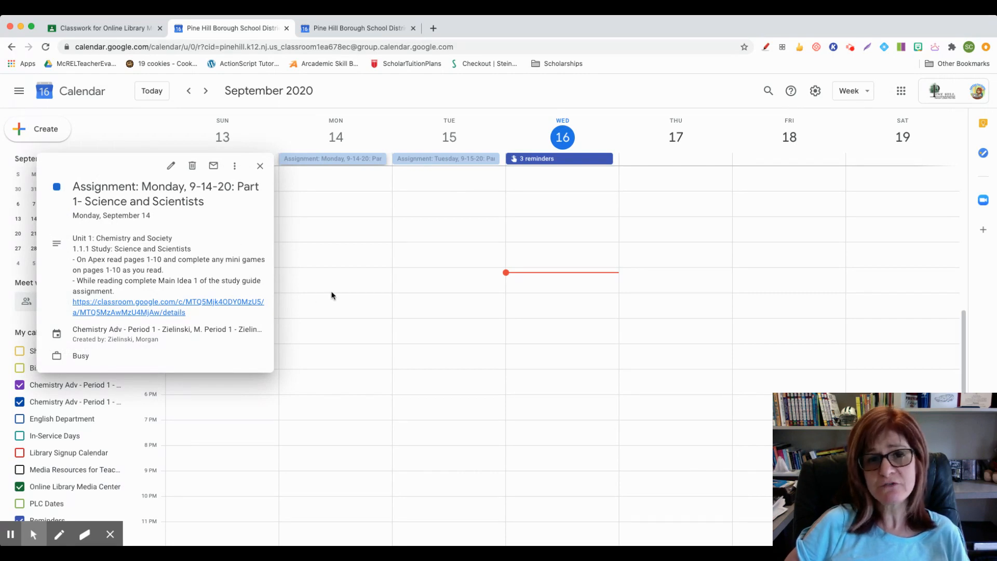
left_click(259, 165)
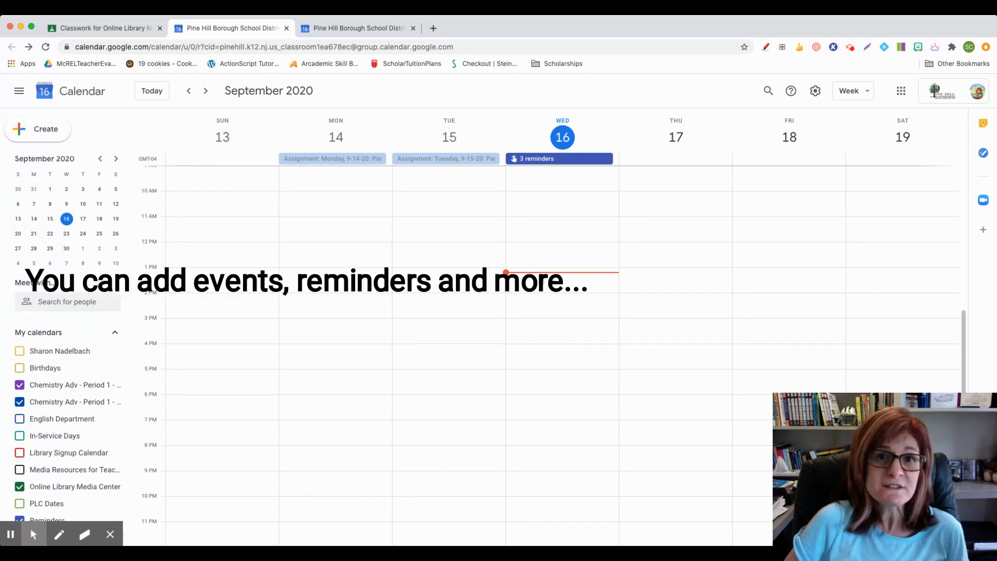
Step: Create a new calendar reminder titled "Study Chemistry Atom Quiz"
left_click(46, 132)
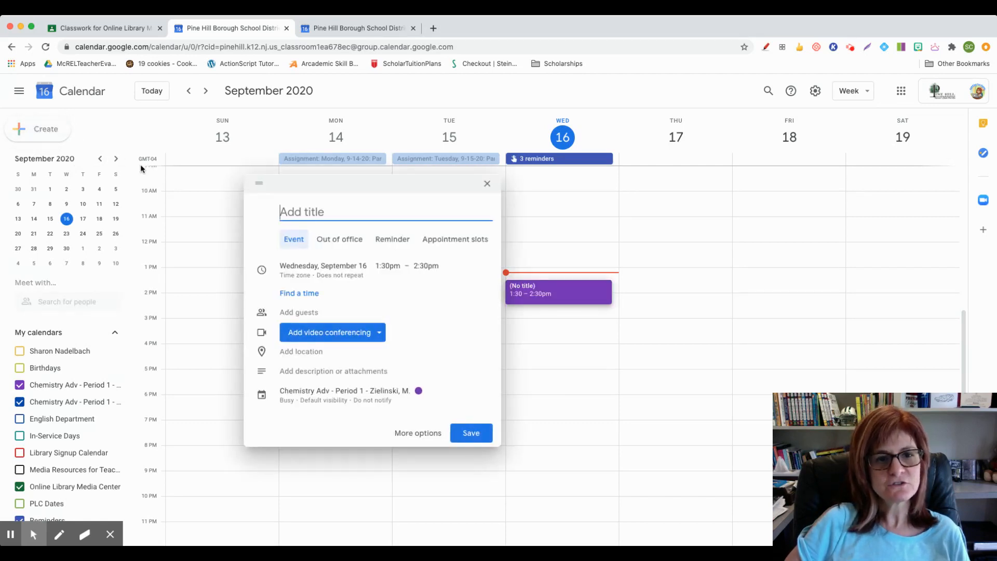
left_click(392, 239)
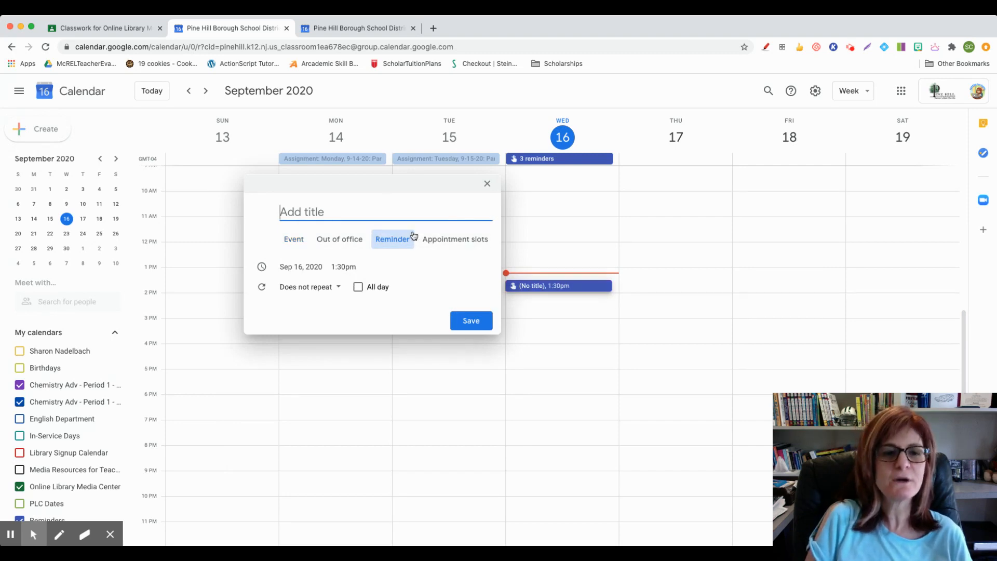
type("Study")
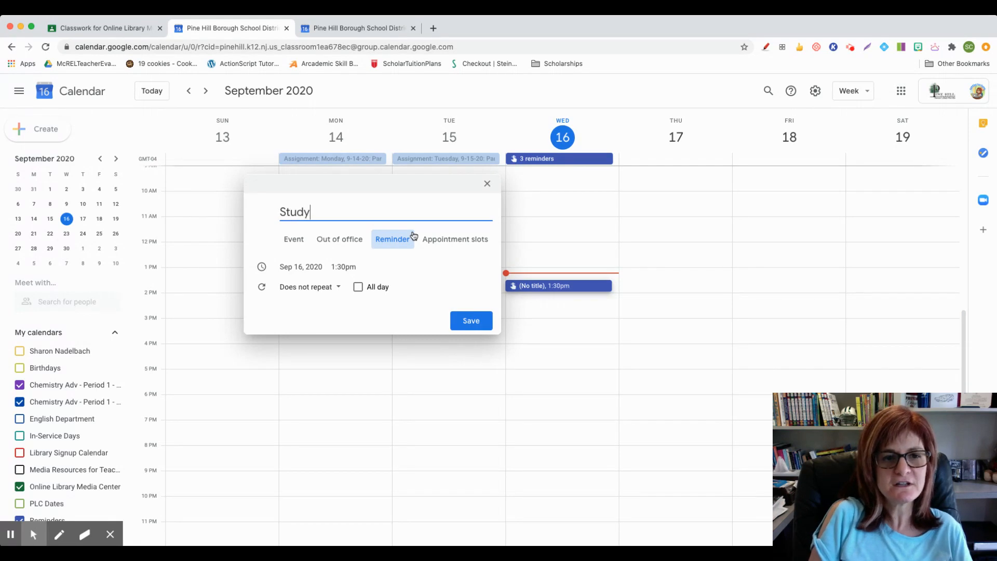
type(" Chemist")
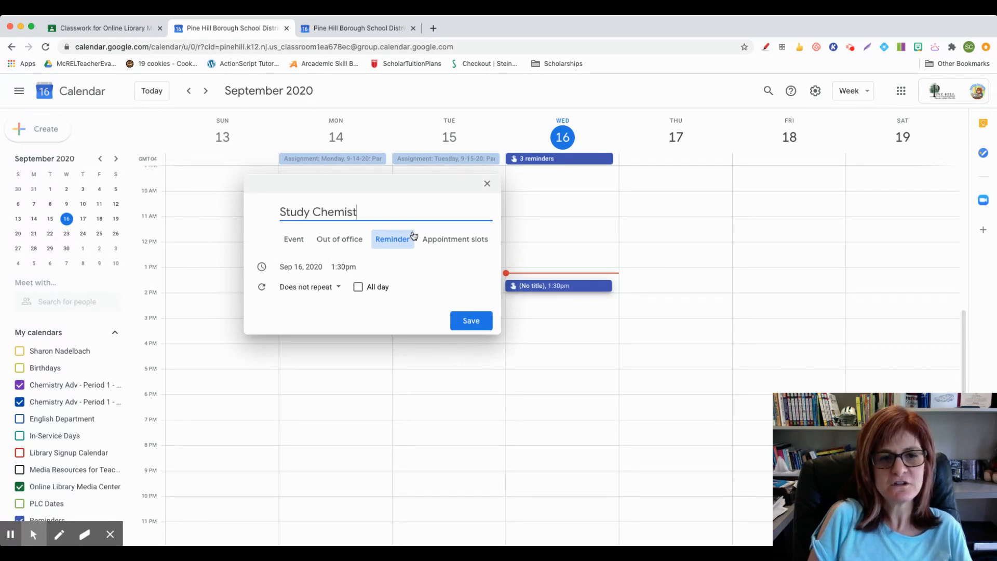
type("ry Atom ")
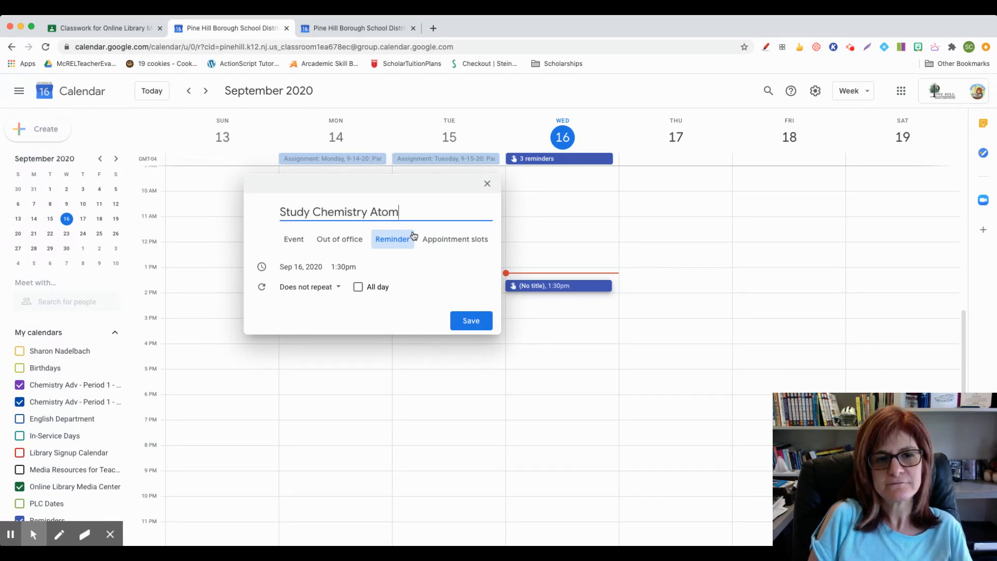
type("Qu")
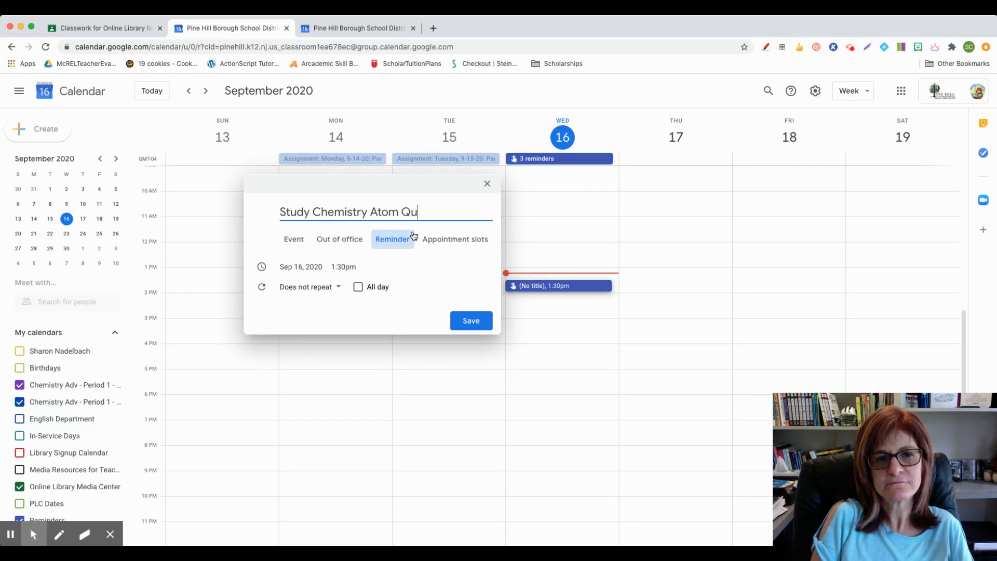
type("iz")
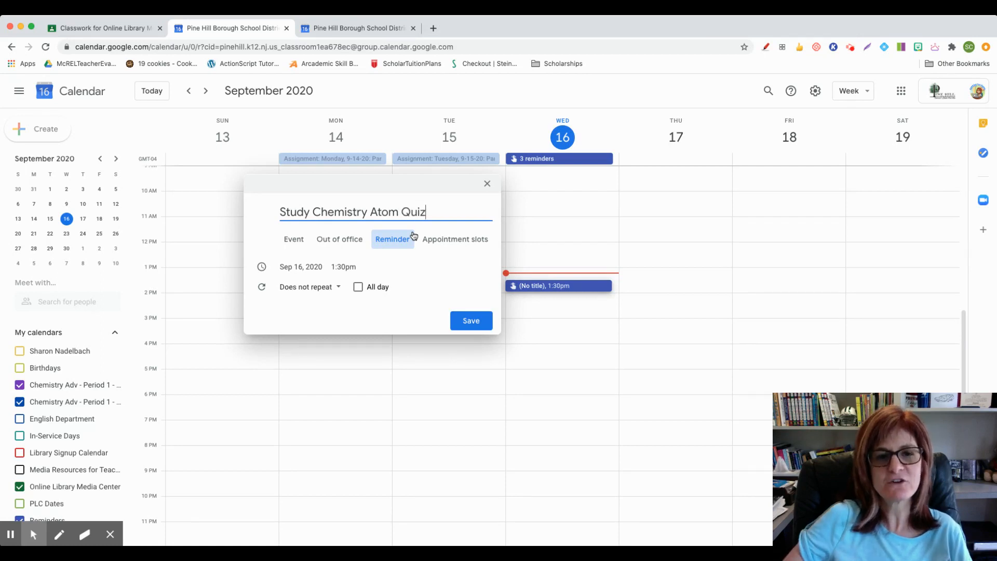
Step: Schedule and save the reminder for Sep 24, 2020 at 2:45pm, and check its details on the calendar
left_click(300, 267)
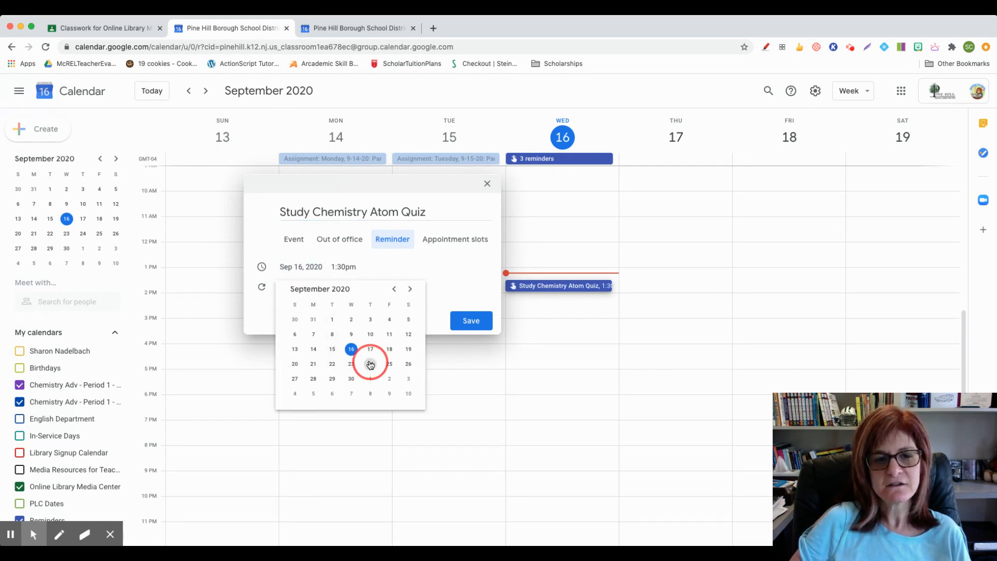
left_click(370, 364)
left_click(471, 266)
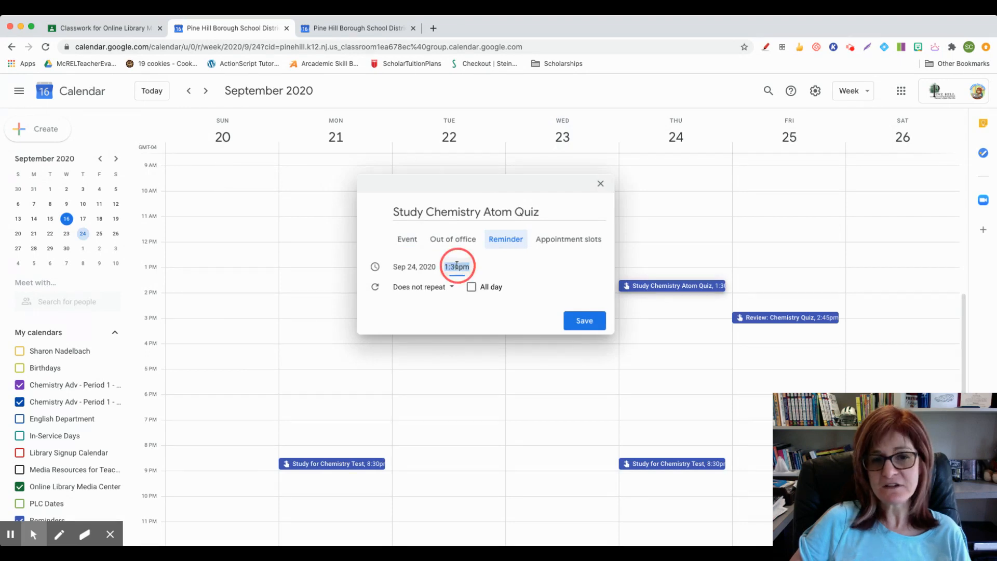
scroll(474, 335, "down", 2)
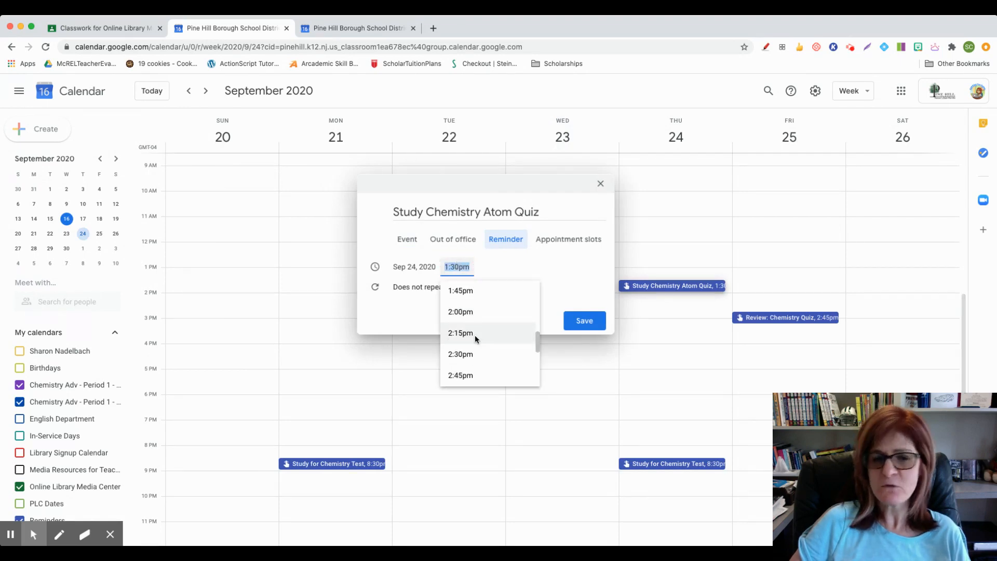
left_click(468, 360)
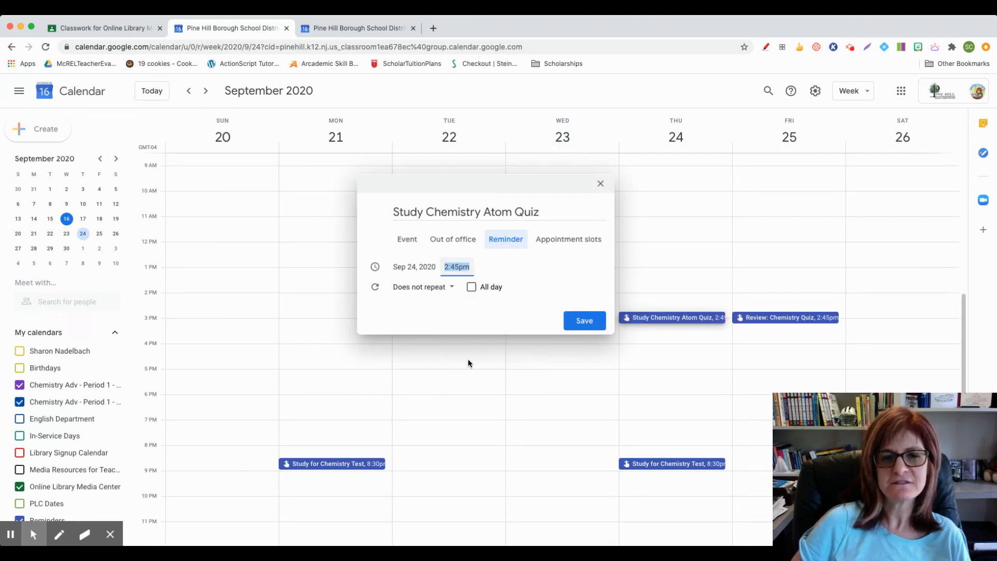
left_click(585, 321)
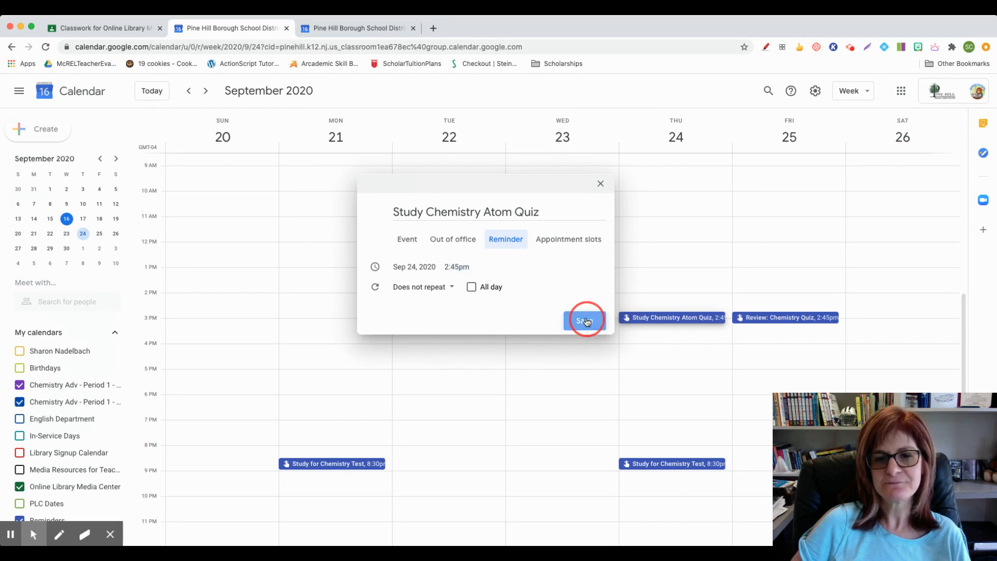
left_click(668, 322)
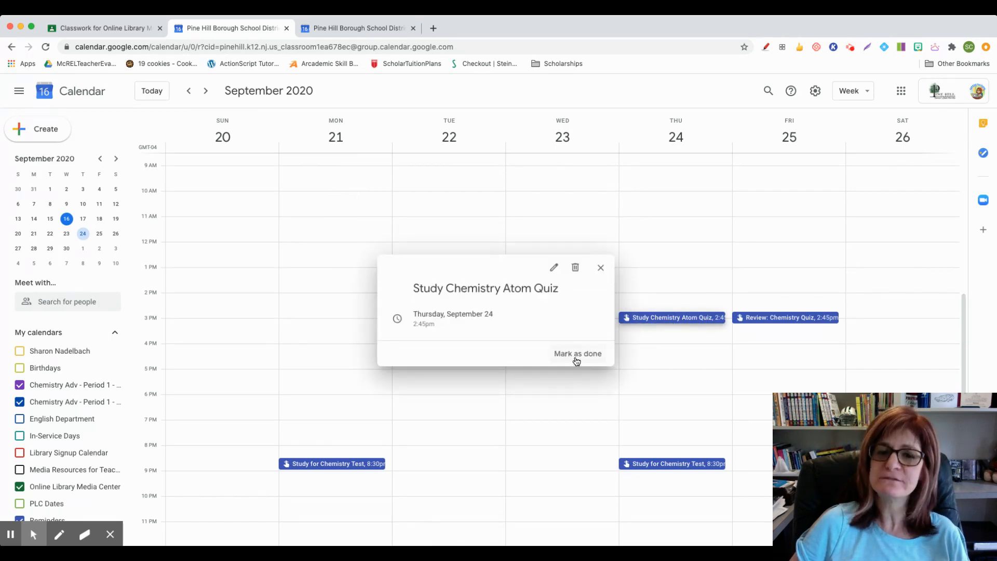
left_click(600, 268)
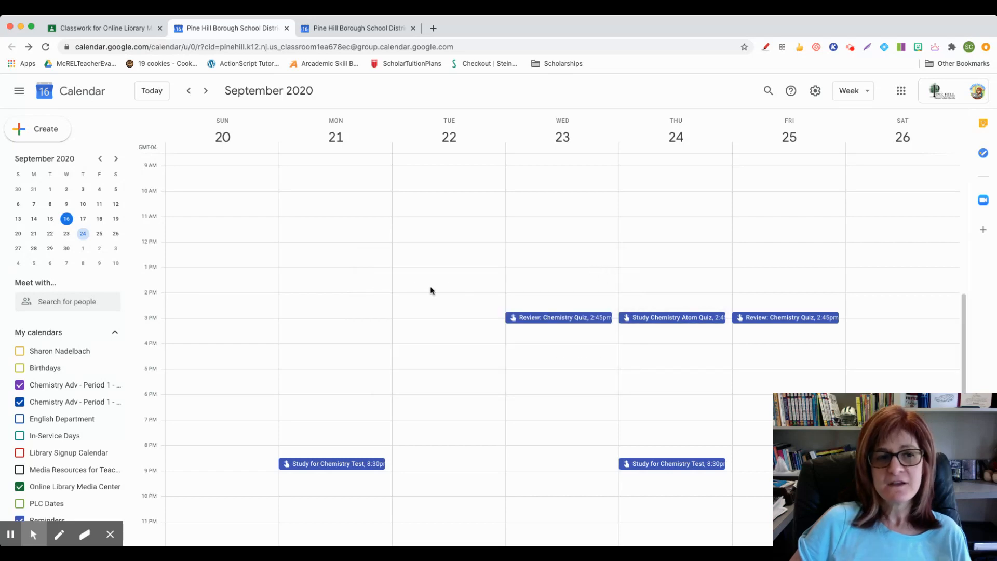
Step: Create a new calendar event titled "Working at McDonald's"
left_click(43, 128)
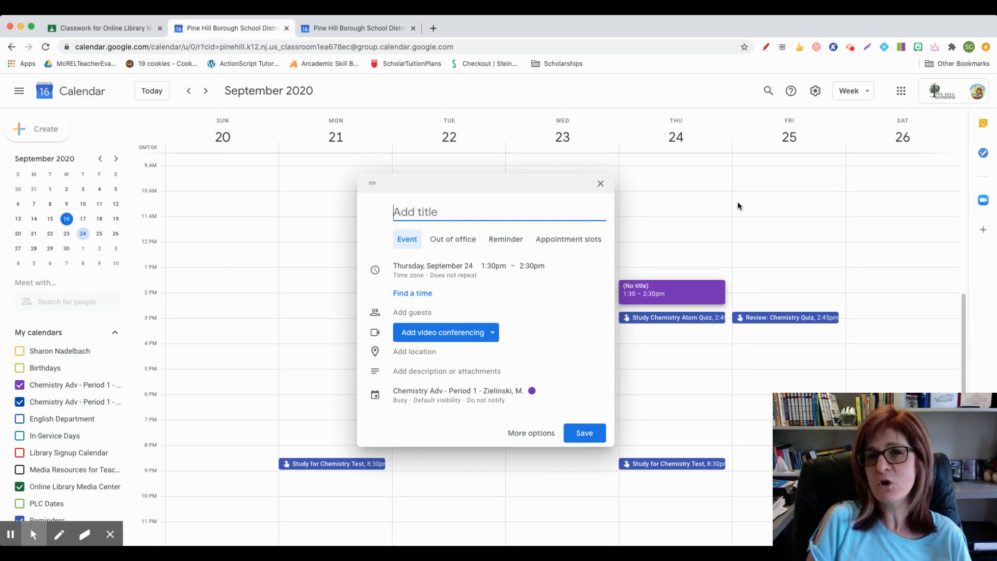
type("W")
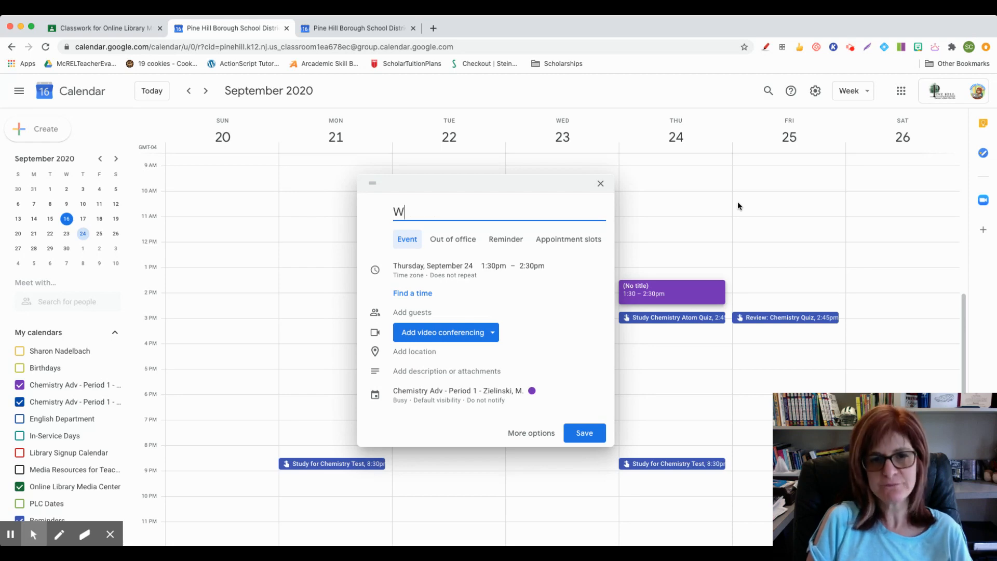
type("orking at")
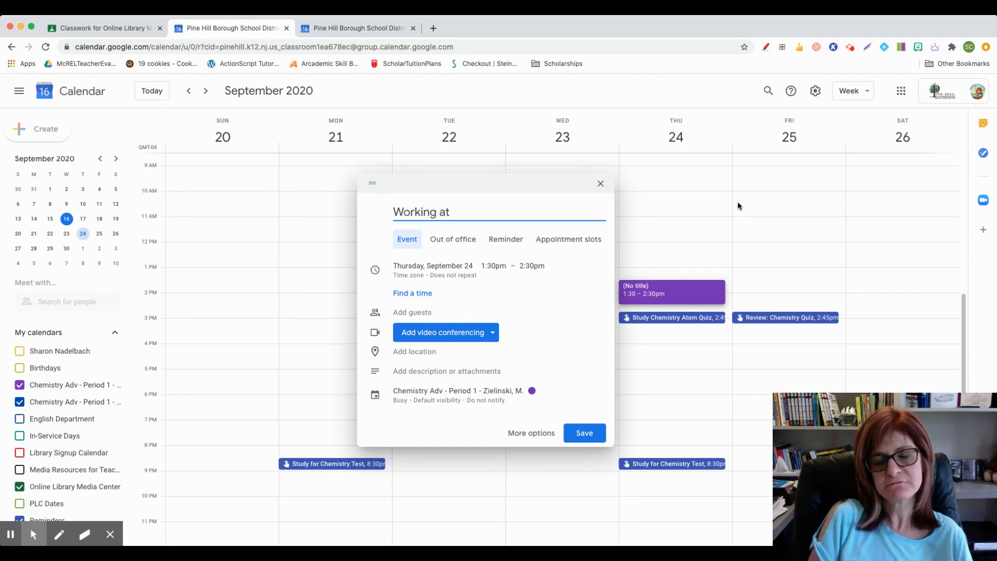
type(" McDodna")
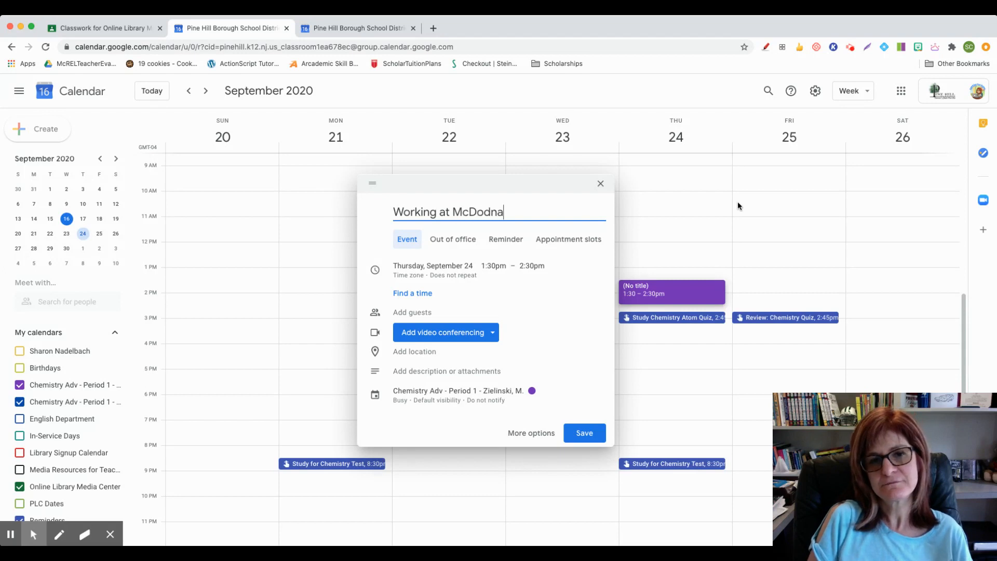
key("BackSpace")
key("BackSpace")
key("BackSpace")
type("nald")
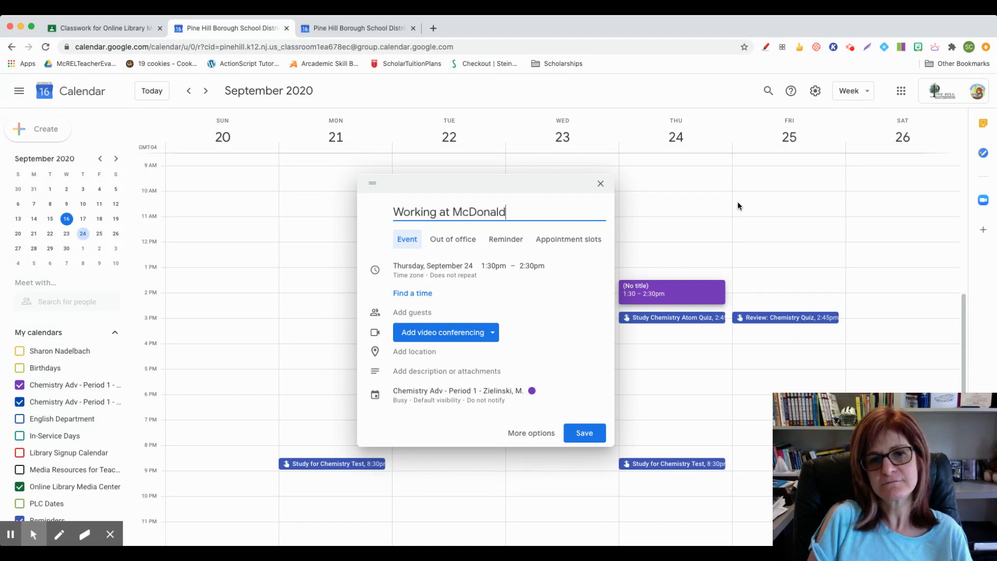
type("'s")
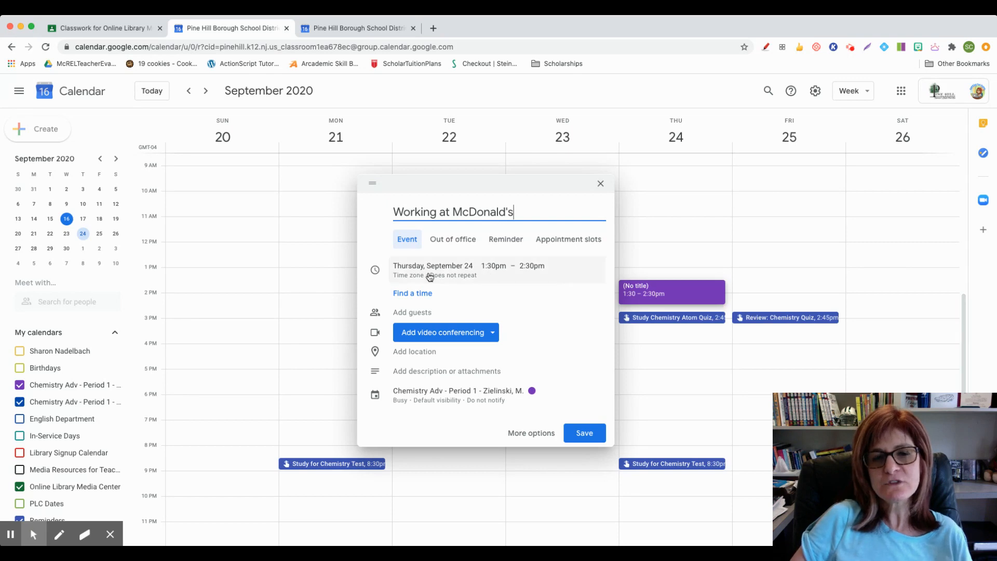
Step: Set the "Working at McDonald's" event's date to Wednesday, September 30
left_click(410, 278)
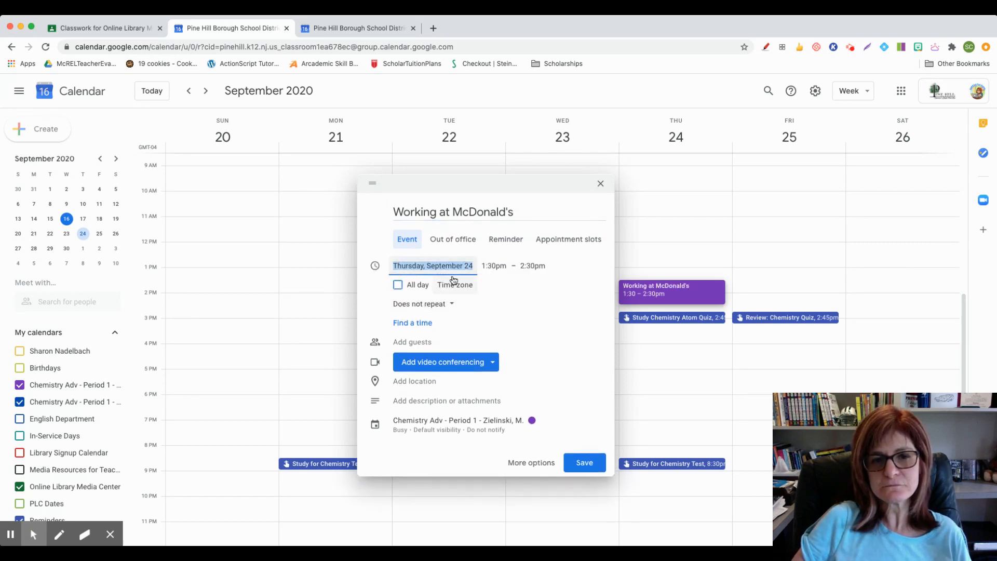
left_click(465, 268)
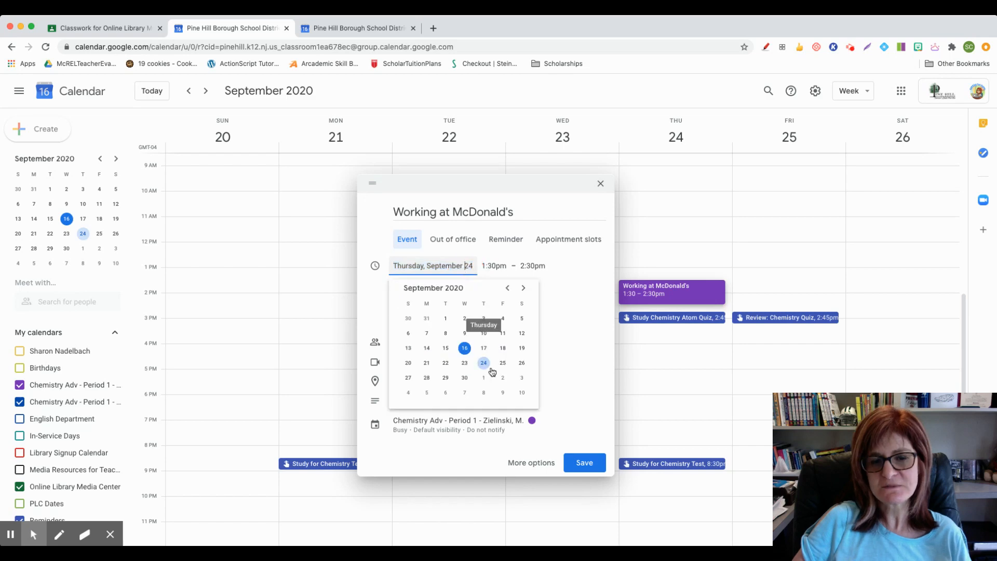
left_click(466, 379)
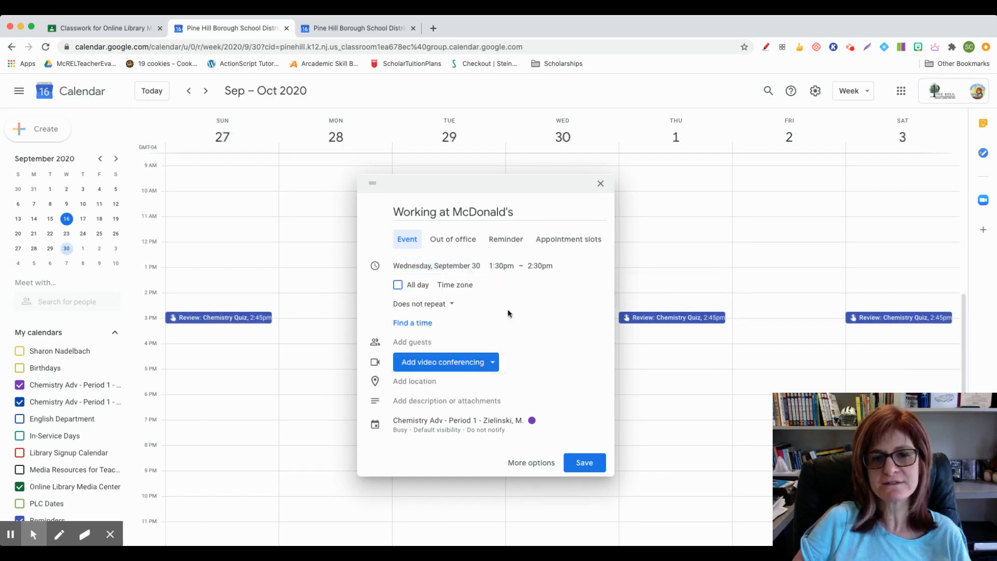
Step: Set the event's start time to 5:00pm and its end time to 9:00pm
left_click(398, 264)
scroll(395, 331, "down", 10)
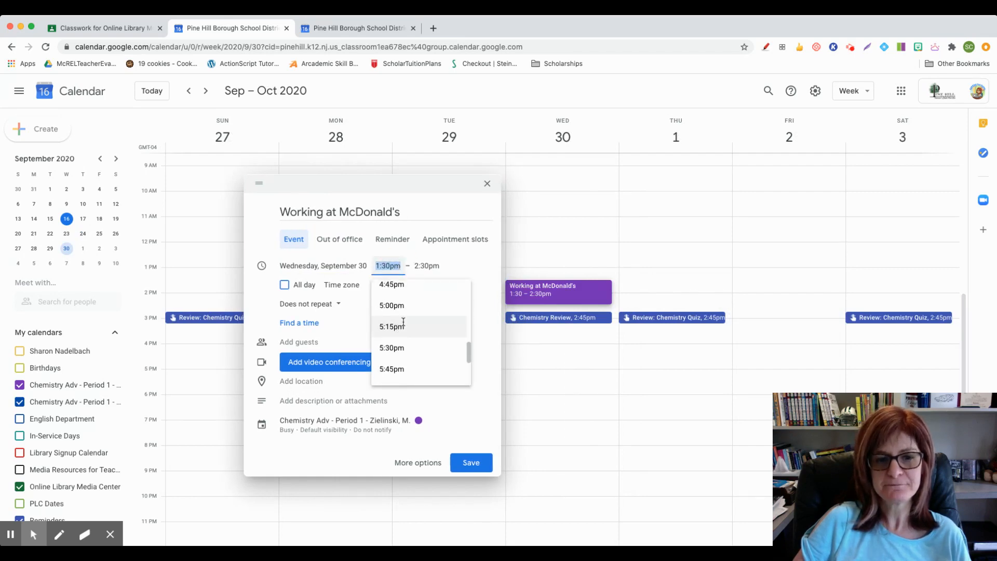
scroll(398, 322, "down", 1)
left_click(403, 316)
left_click(428, 266)
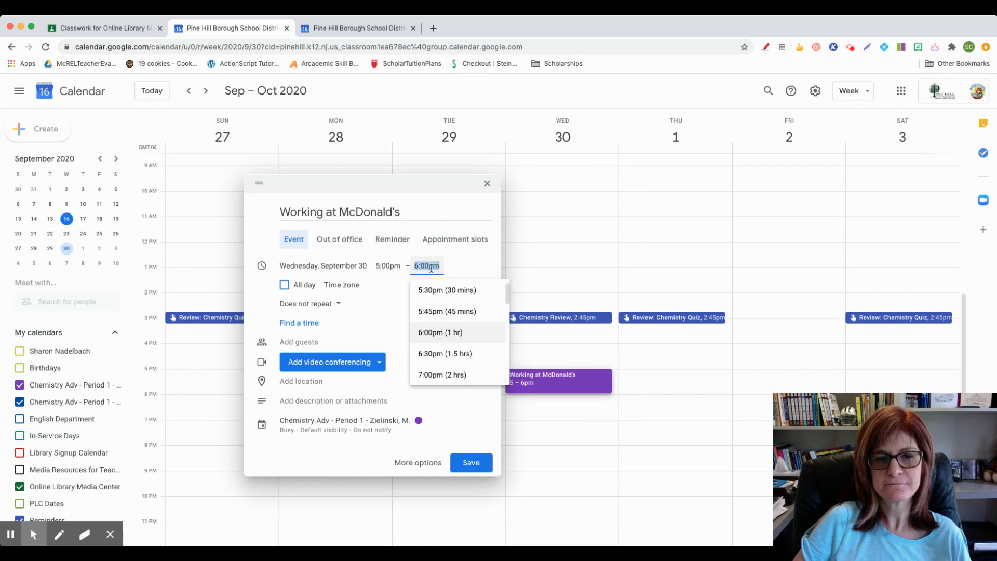
scroll(461, 334, "down", 5)
left_click(460, 334)
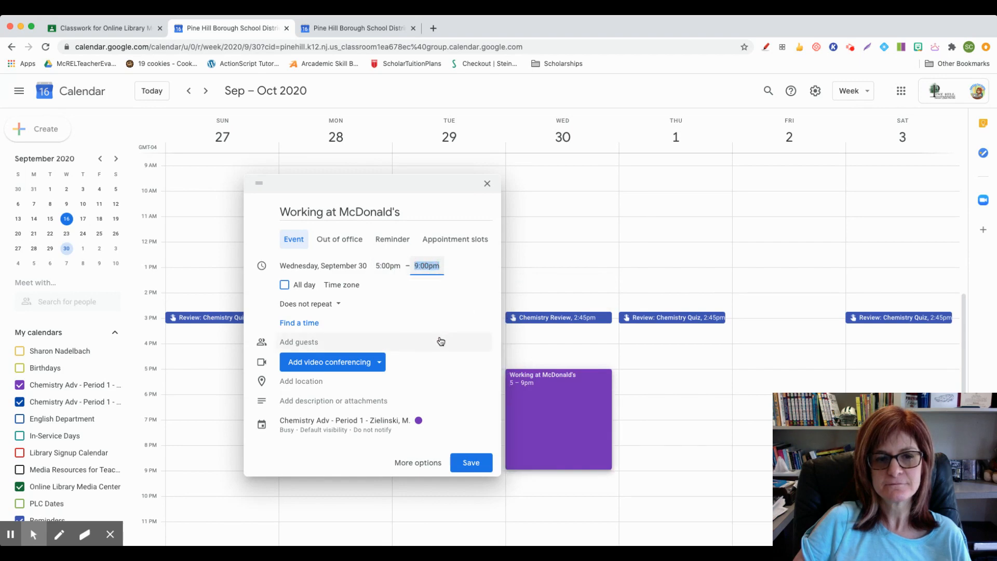
Step: Save the "Working at McDonald's" event with weekly recurrence on Wednesday and the McDonald's in Marlton, NJ as its location
left_click(311, 305)
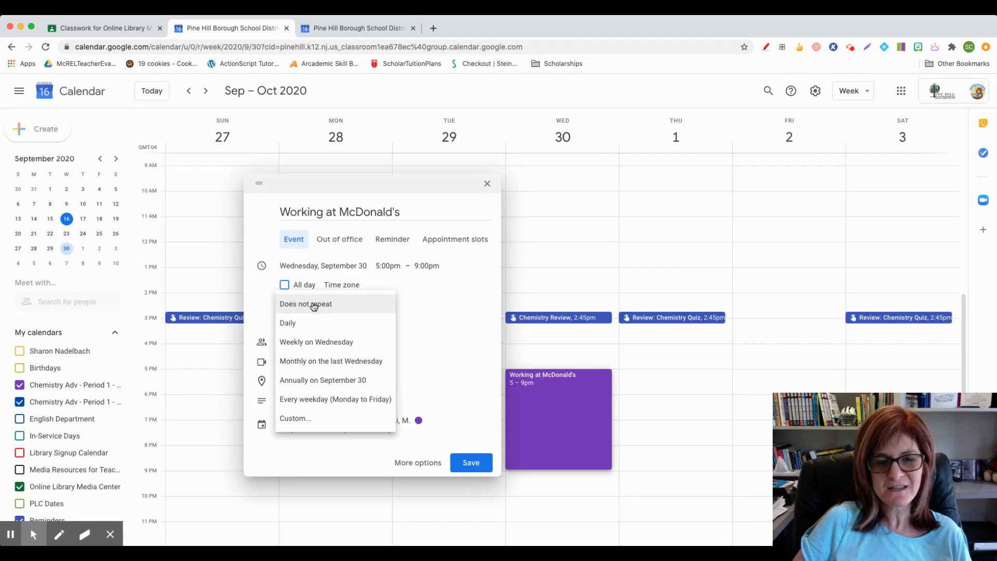
left_click(316, 344)
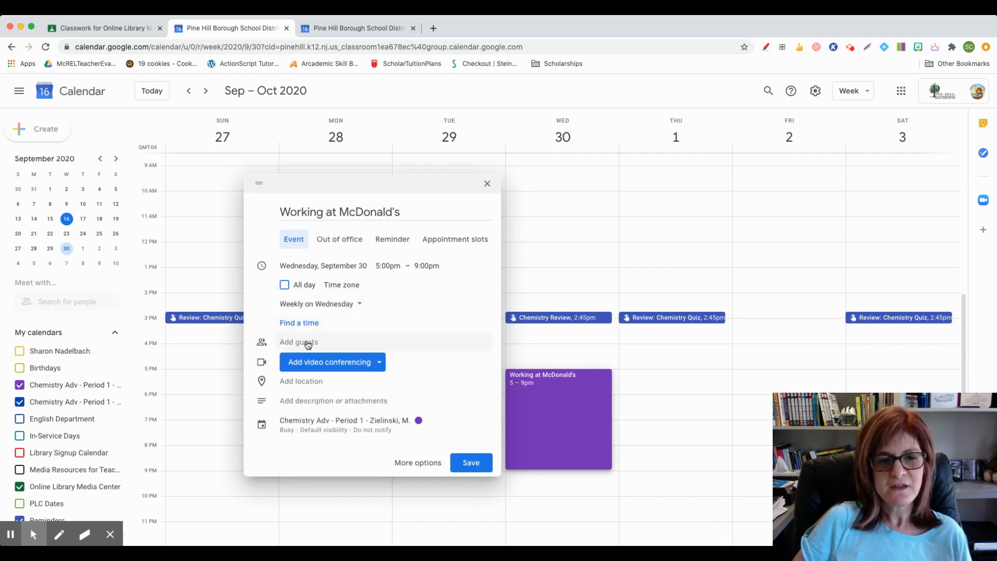
left_click(301, 384)
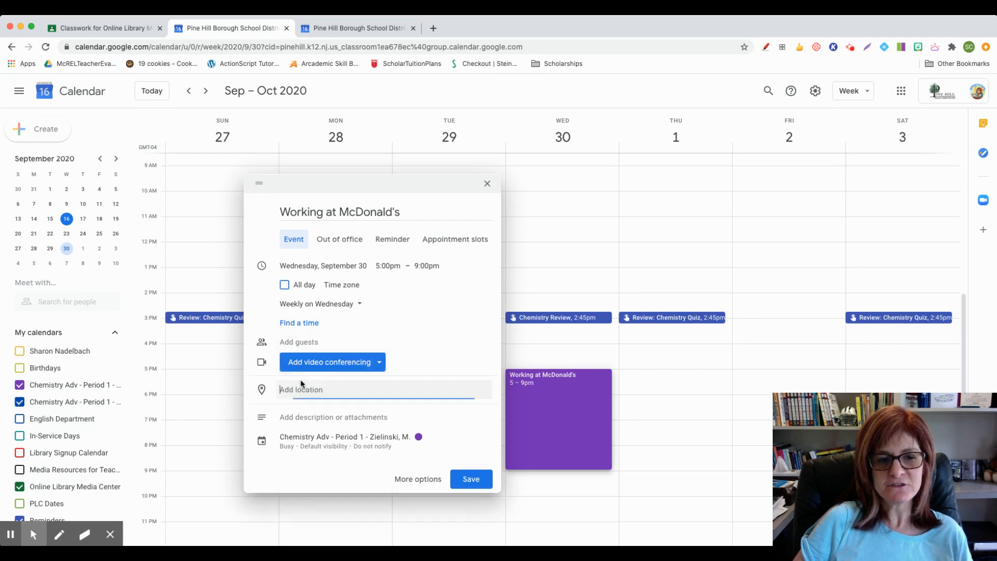
type("McDonal")
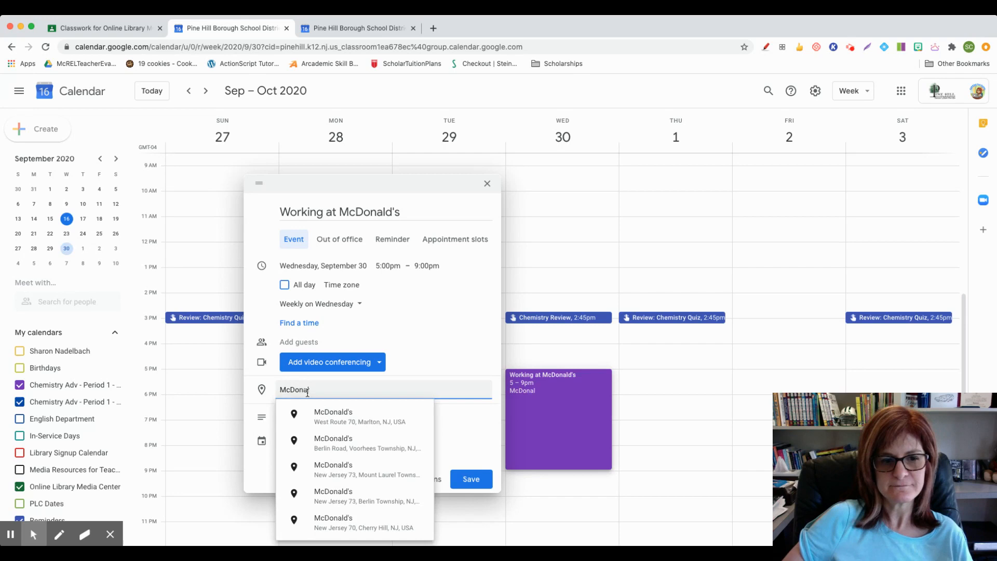
left_click(330, 415)
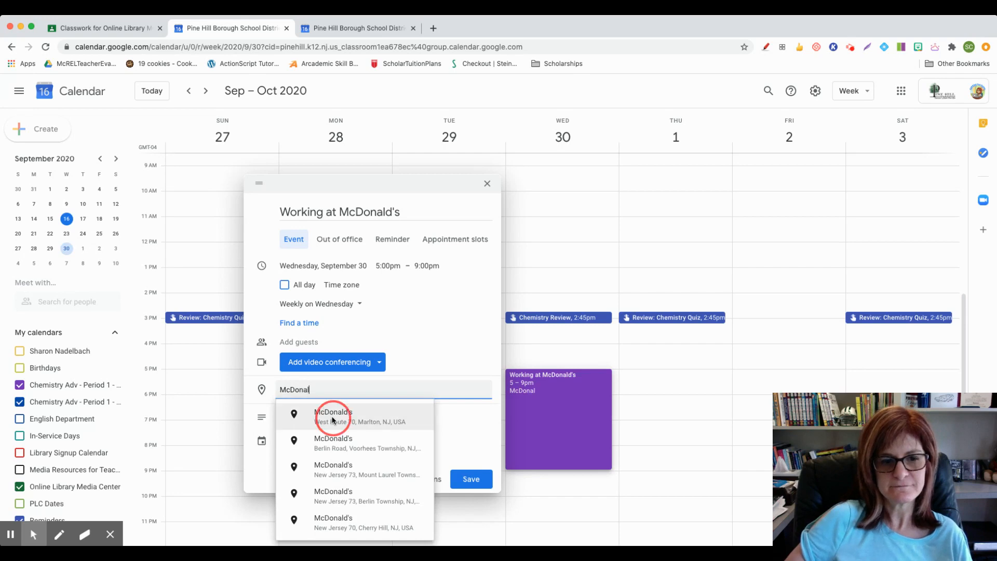
left_click(471, 479)
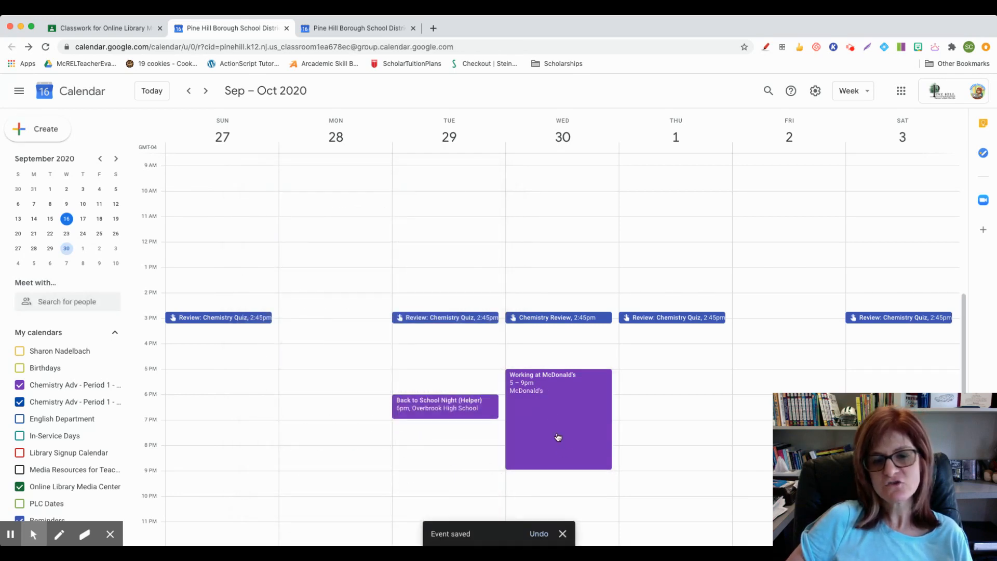
Step: Recolor the "Working at McDonald's" event light blue, applying the change to this and following events
right_click(558, 390)
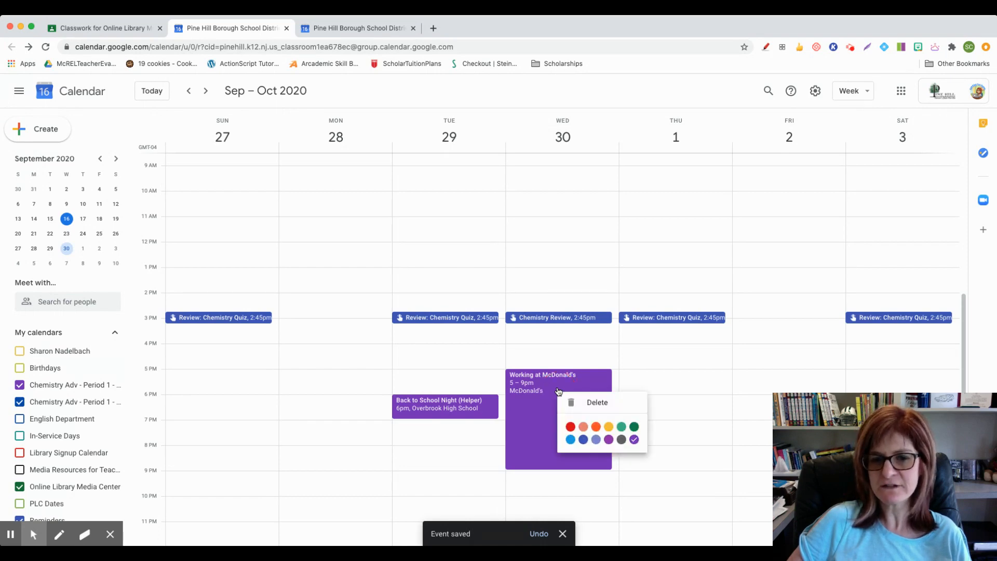
left_click(573, 441)
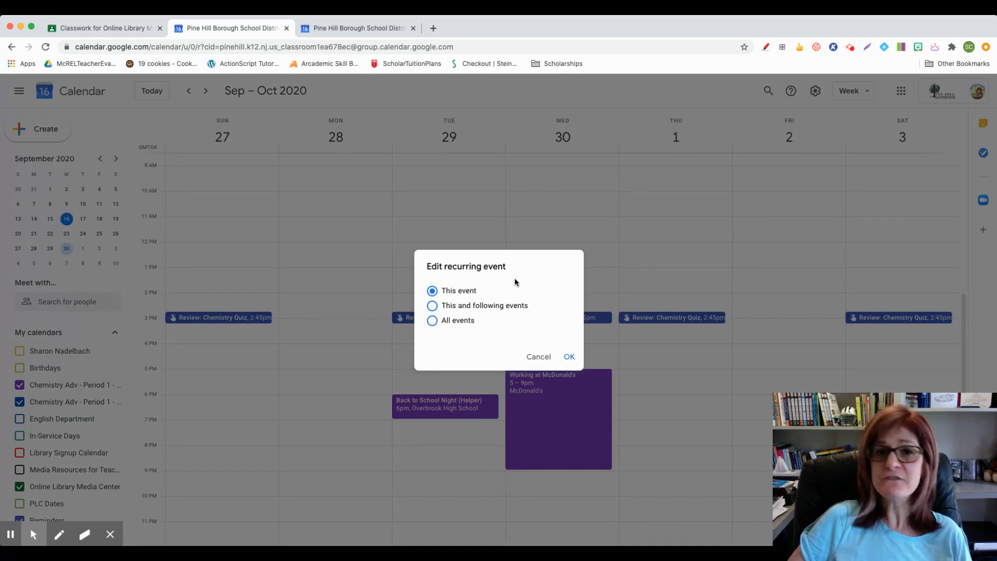
left_click(432, 308)
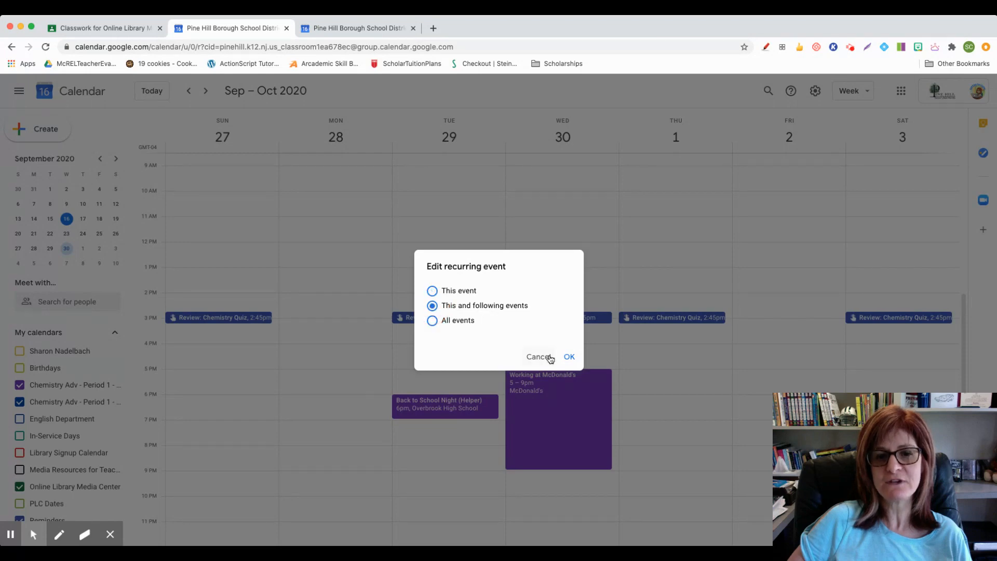
left_click(568, 356)
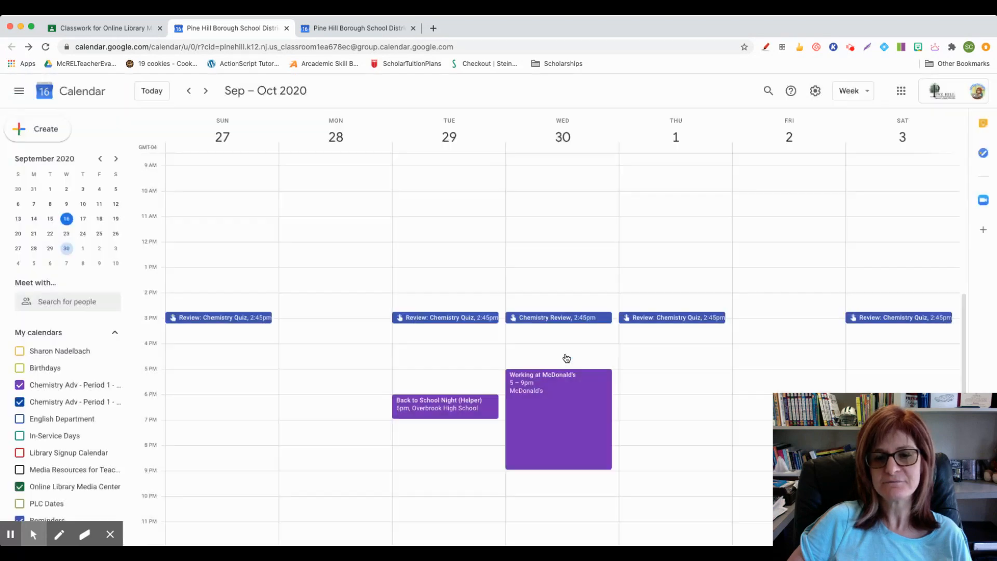